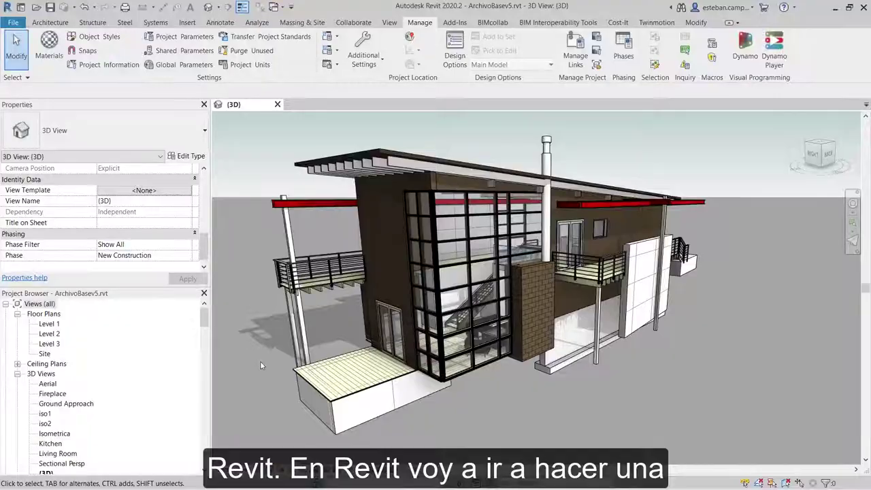
# Export the house model to IFC as ArchivoBasev5.ifc on the desktop with the default setup
pyautogui.click(13, 22)
pyautogui.moveTo(40, 202)
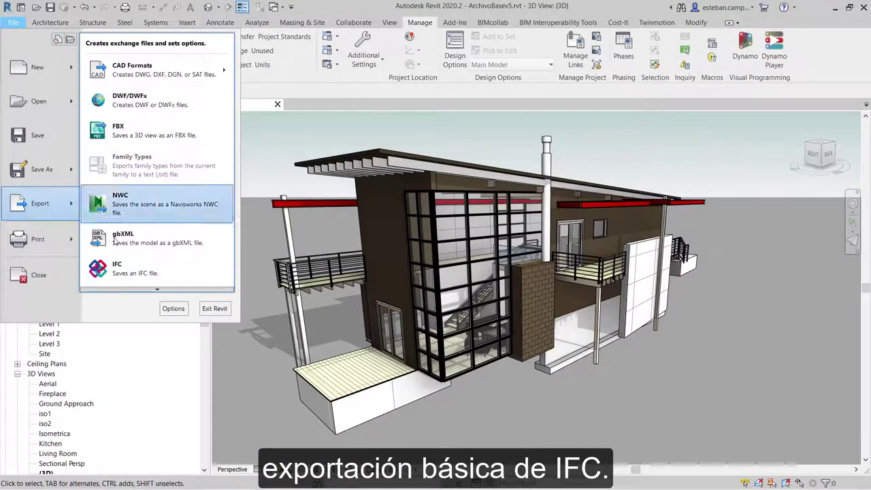
pyautogui.click(115, 269)
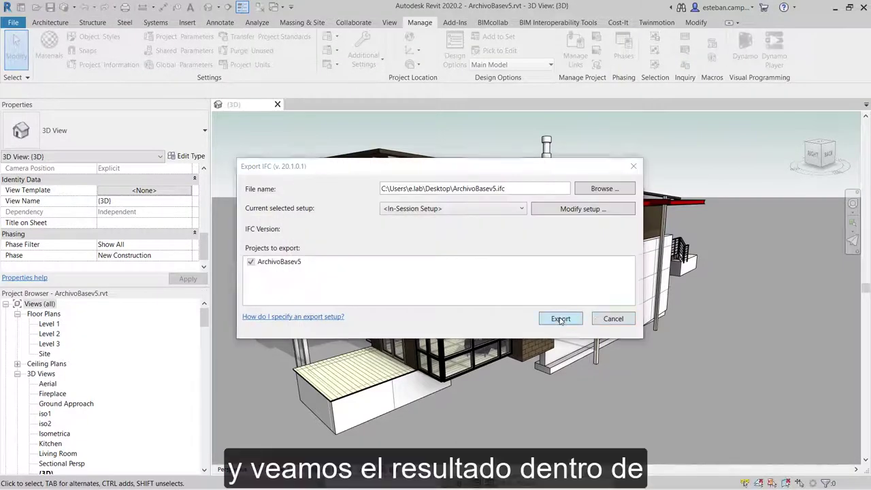
pyautogui.click(560, 318)
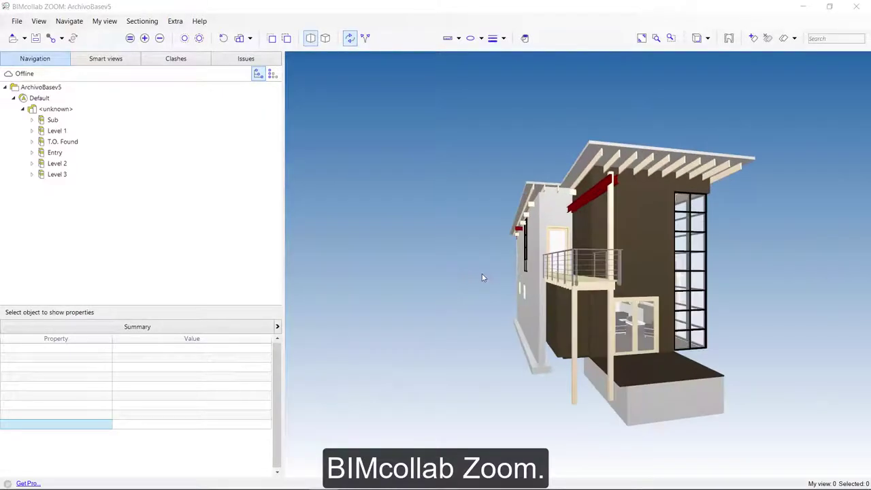
# Orbit the house, then expand the Local and MEI smart view sets down to 4.3 Resistencia al fuego
pyautogui.moveTo(537, 315)
pyautogui.mouseDown()
pyautogui.moveTo(394, 302)
pyautogui.moveTo(486, 311)
pyautogui.mouseUp()
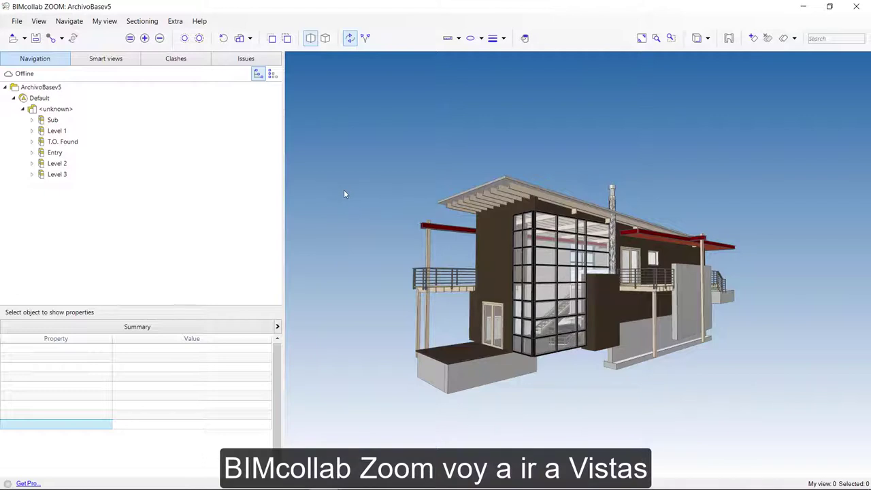
pyautogui.click(103, 59)
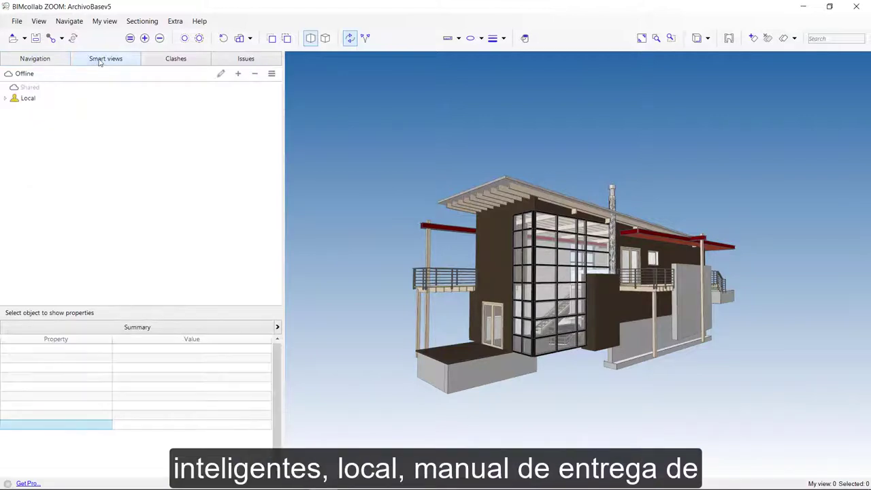
pyautogui.click(6, 100)
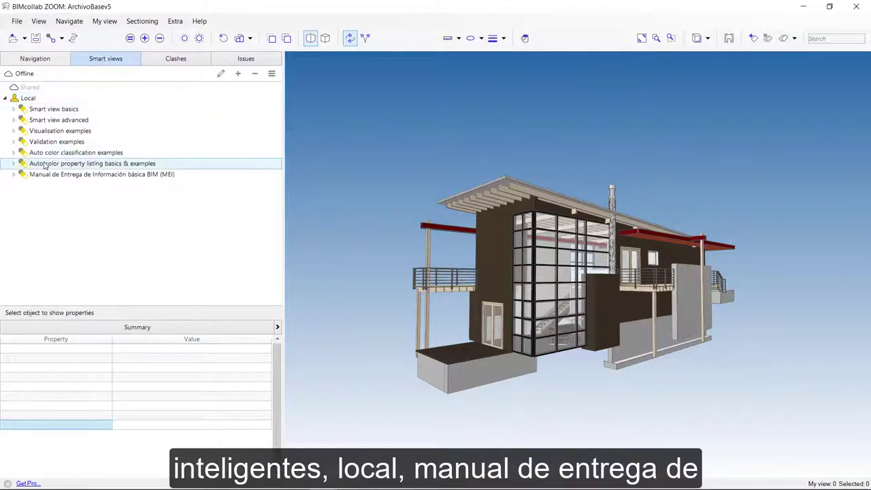
pyautogui.click(12, 174)
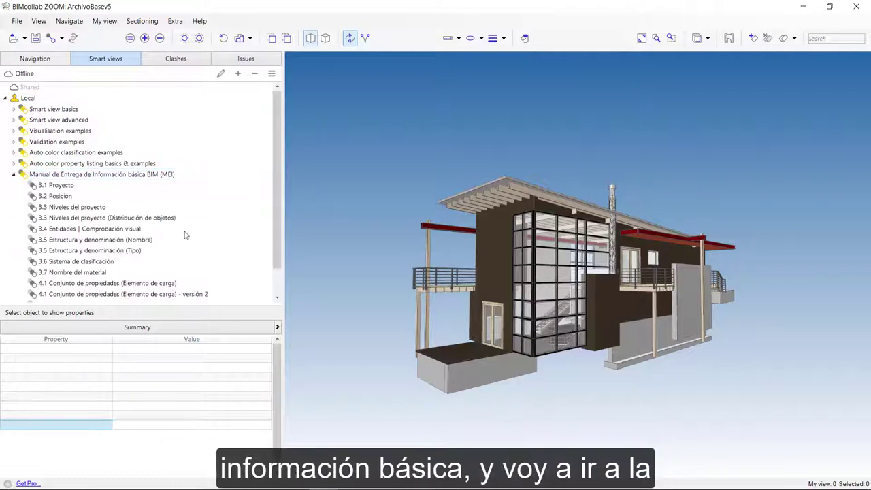
pyautogui.scroll(-1, 181, 224)
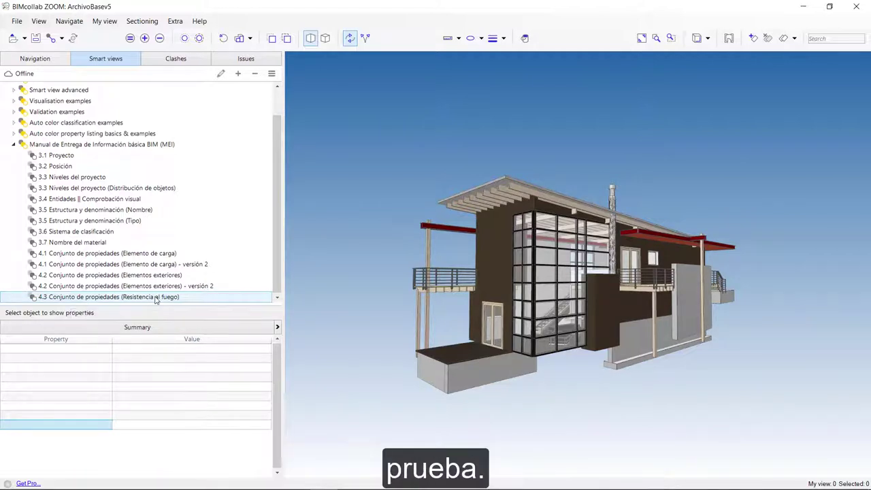
# Apply the 4.3 Conjunto de propiedades (Resistencia al fuego) smart view and inspect the all-red house
pyautogui.doubleClick(156, 299)
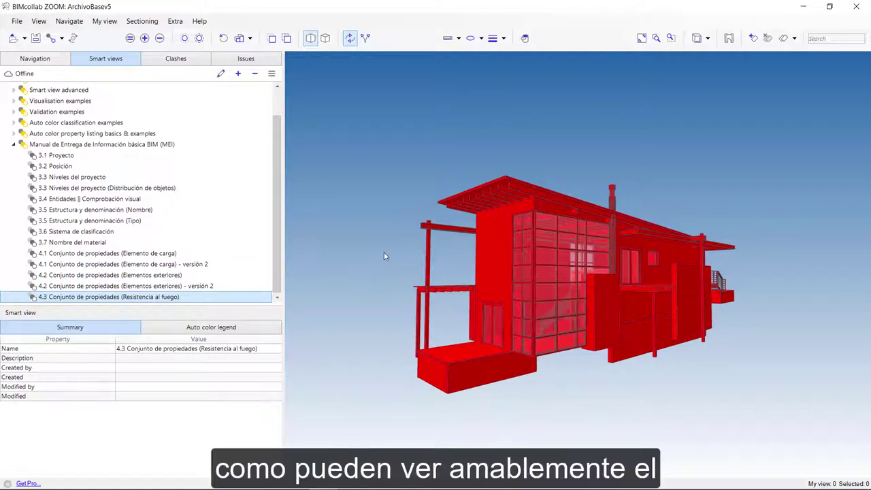
pyautogui.moveTo(395, 236)
pyautogui.mouseDown()
pyautogui.moveTo(574, 352)
pyautogui.moveTo(566, 336)
pyautogui.moveTo(570, 377)
pyautogui.moveTo(606, 363)
pyautogui.mouseUp()
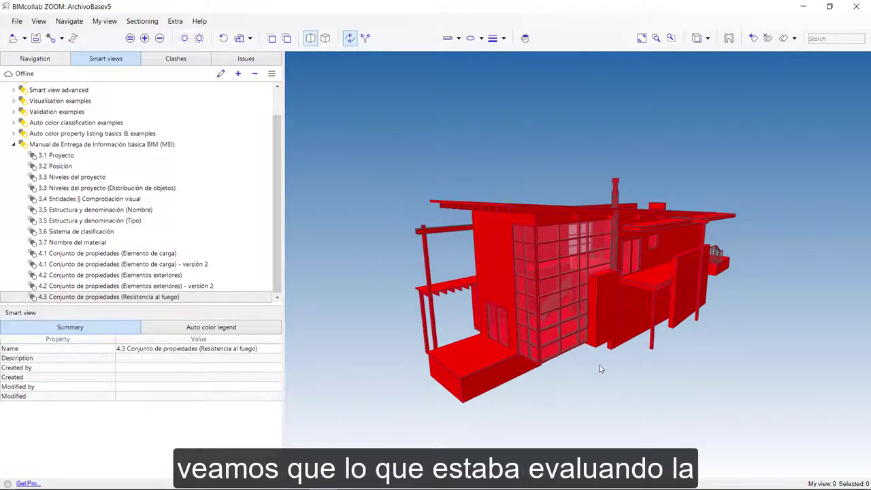
pyautogui.rightClick(141, 297)
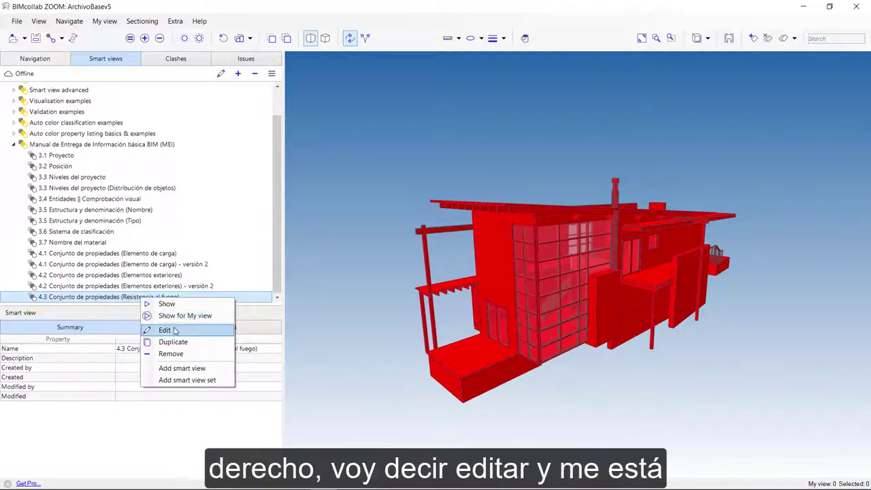
pyautogui.click(179, 329)
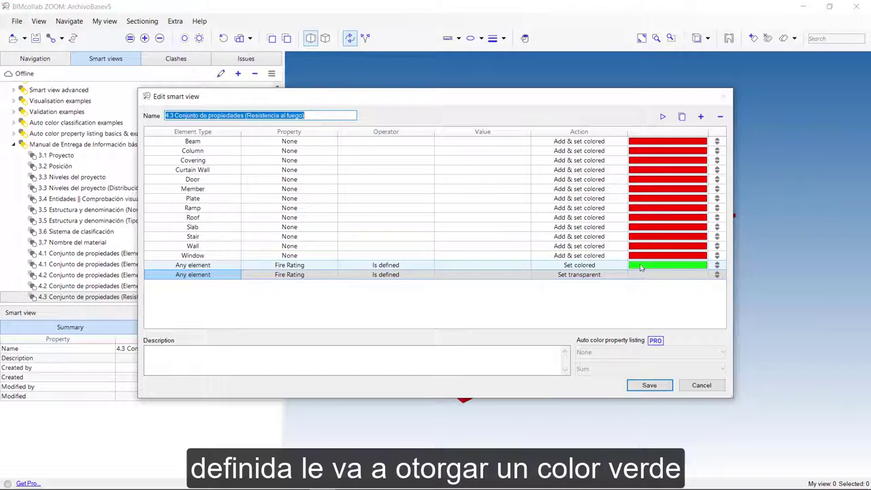
pyautogui.click(657, 385)
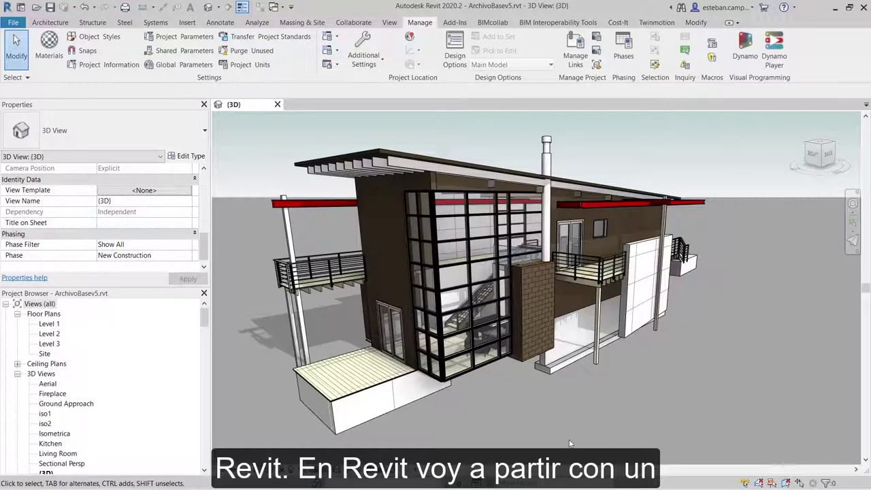
# Set Fire Rating F120 on the glass door's Double-Glass 1 type properties
pyautogui.click(388, 326)
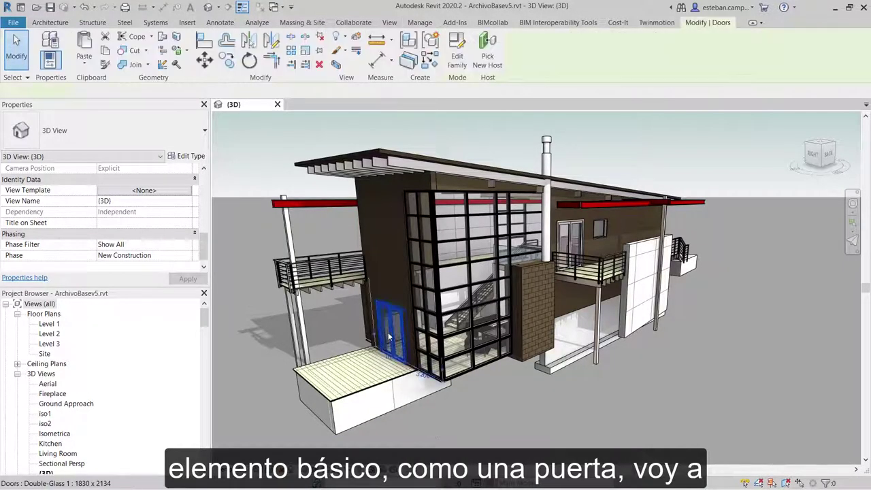
pyautogui.click(197, 157)
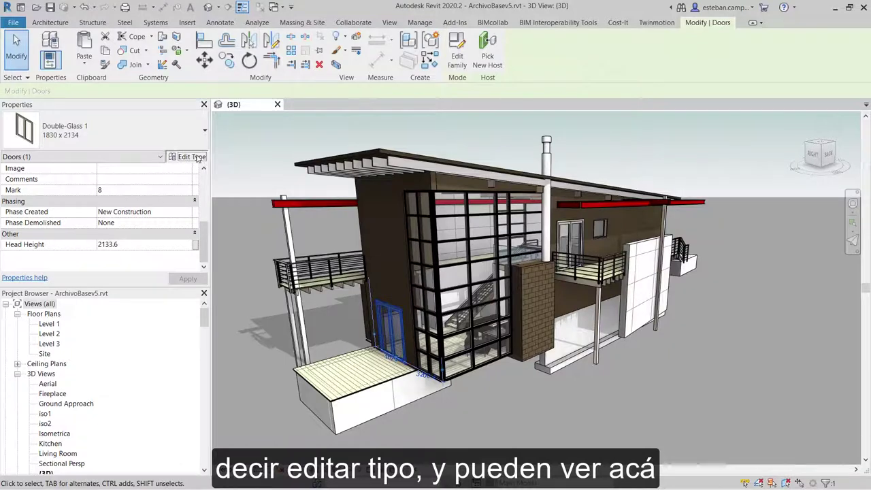
pyautogui.scroll(-3, 595, 274)
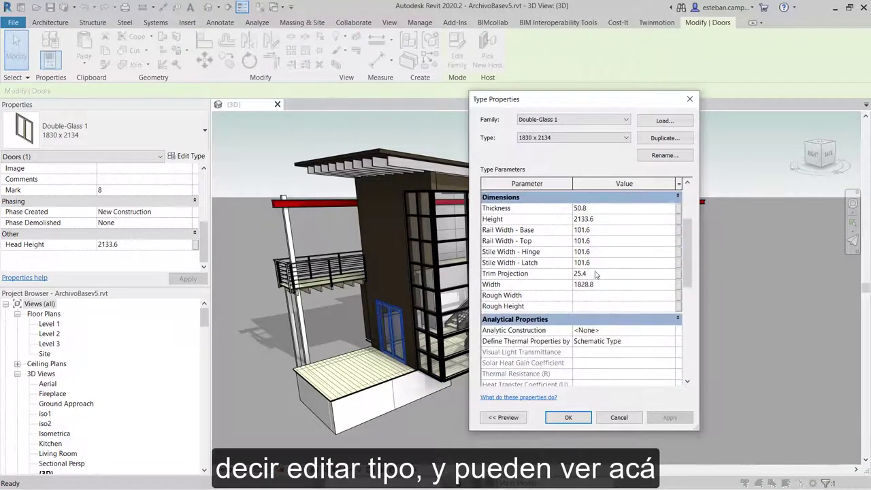
pyautogui.scroll(-2, 596, 274)
pyautogui.scroll(-2, 595, 275)
pyautogui.scroll(-2, 595, 274)
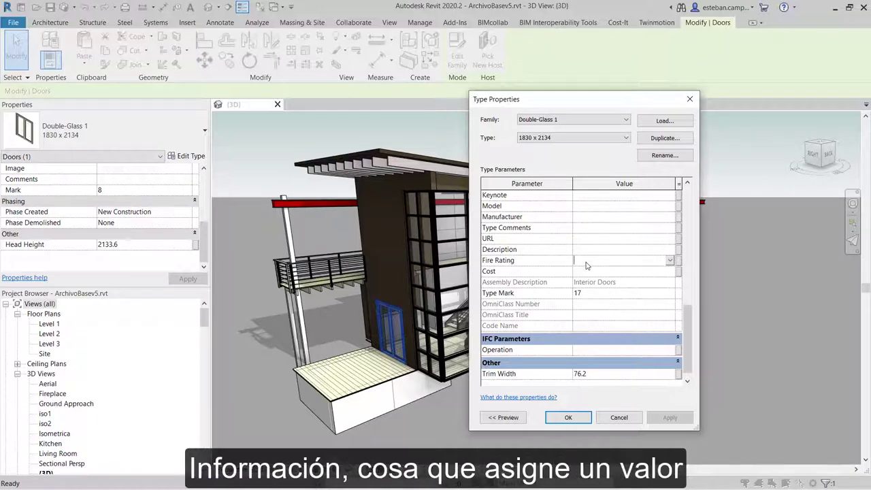
pyautogui.write('F')
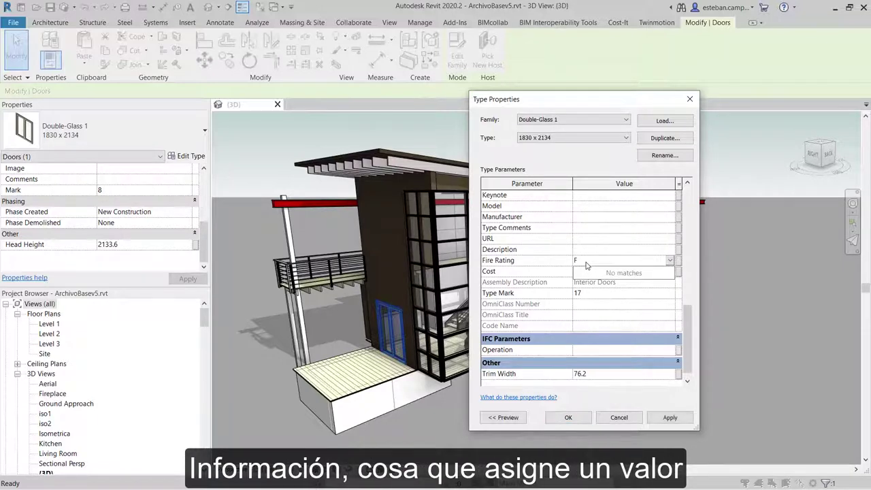
pyautogui.write('120')
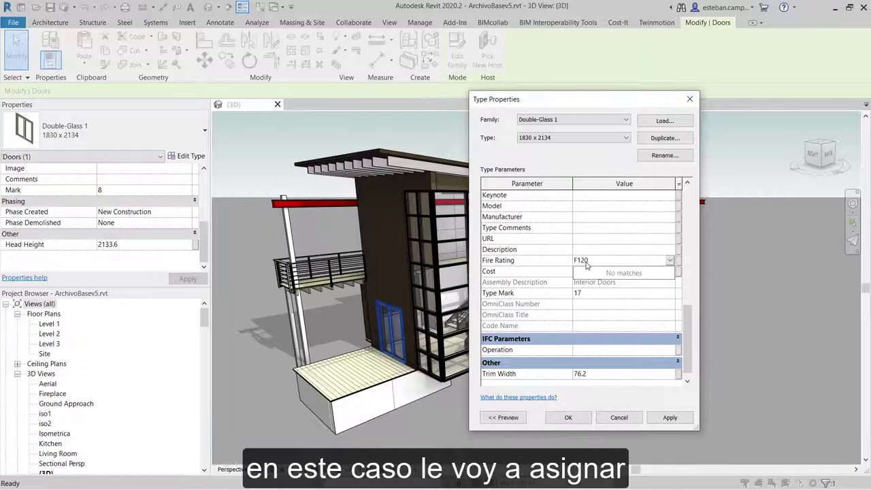
pyautogui.click(661, 418)
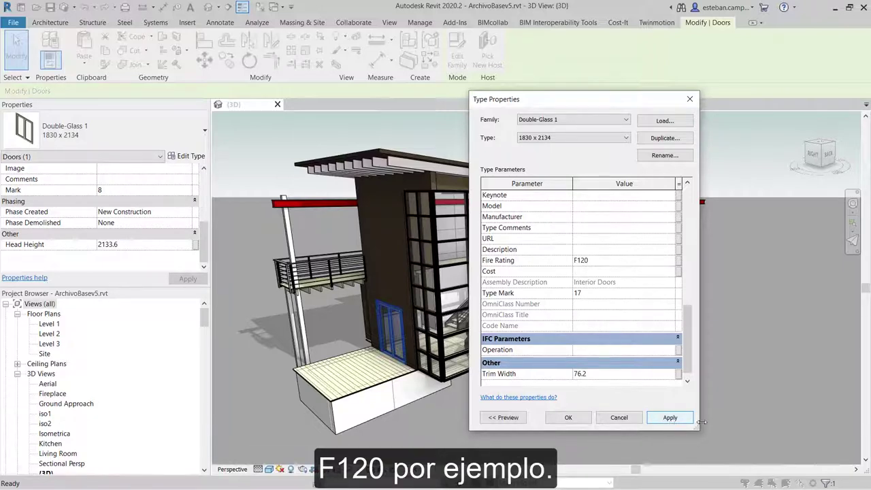
pyautogui.click(582, 424)
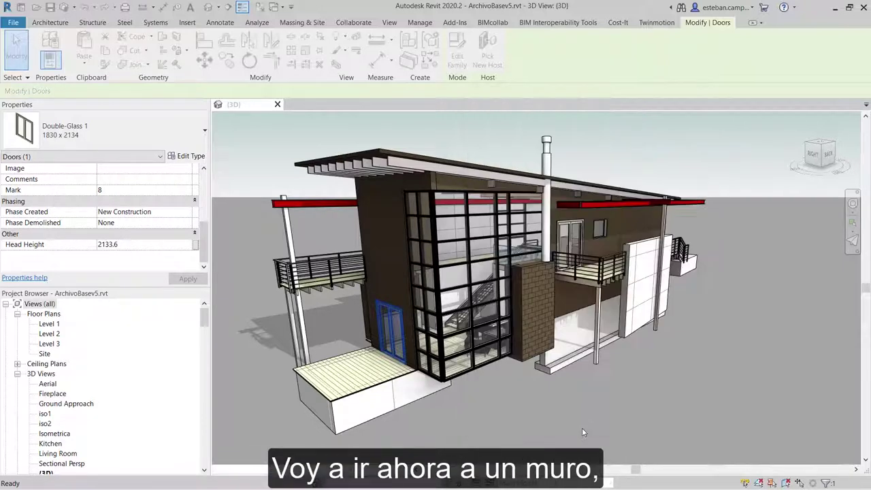
# Set Fire Rating F120 on the dark exterior wall's CORR basic wall type
pyautogui.press('Escape')
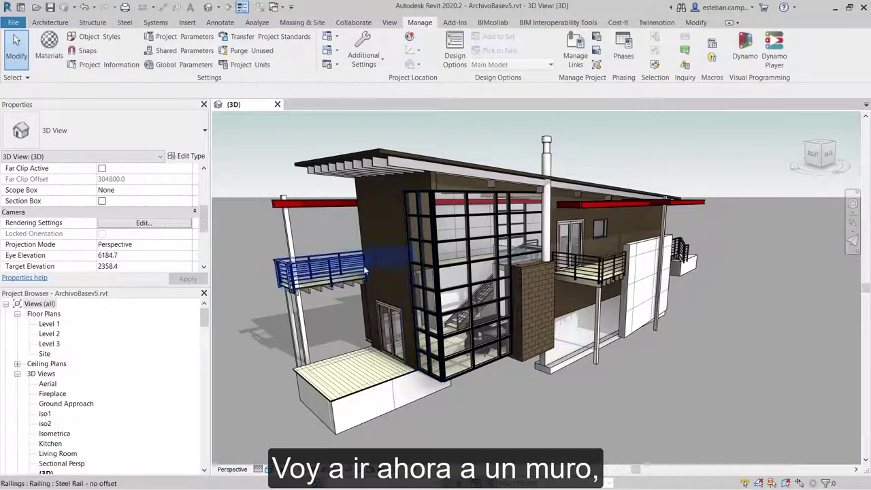
pyautogui.click(362, 220)
pyautogui.click(189, 156)
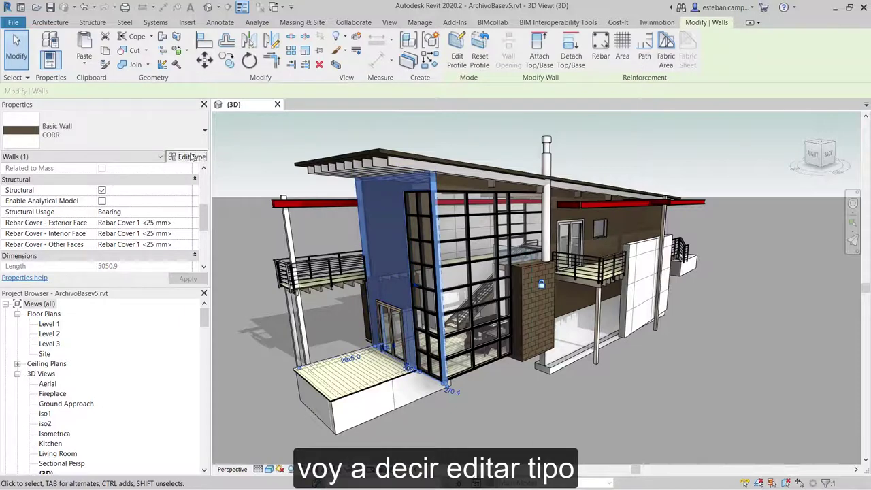
pyautogui.scroll(-1, 640, 302)
pyautogui.scroll(-3, 640, 302)
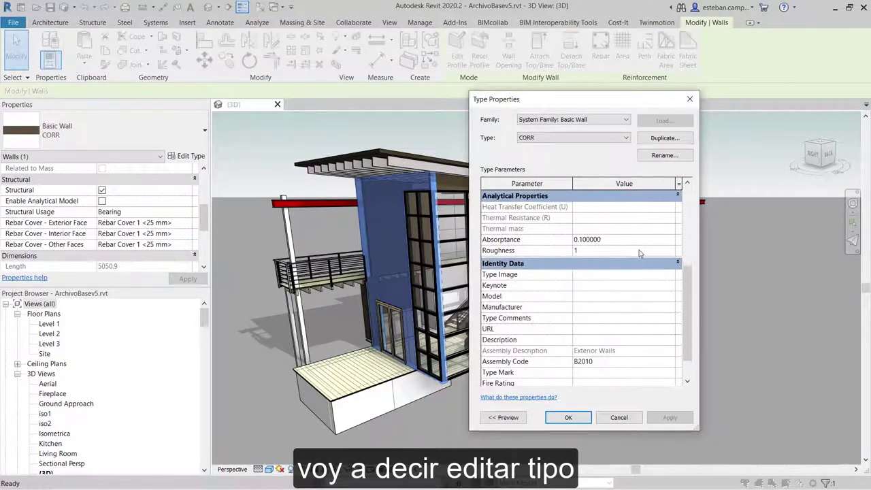
pyautogui.scroll(-1, 636, 304)
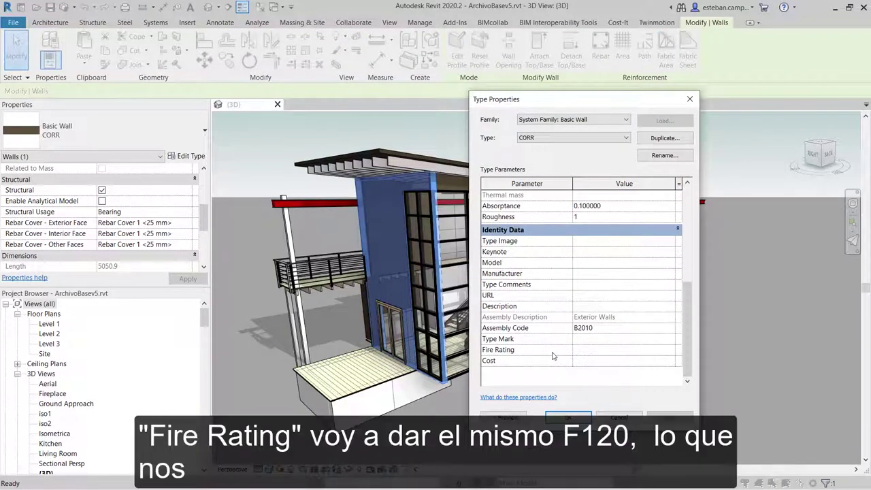
pyautogui.click(590, 351)
pyautogui.write('F120')
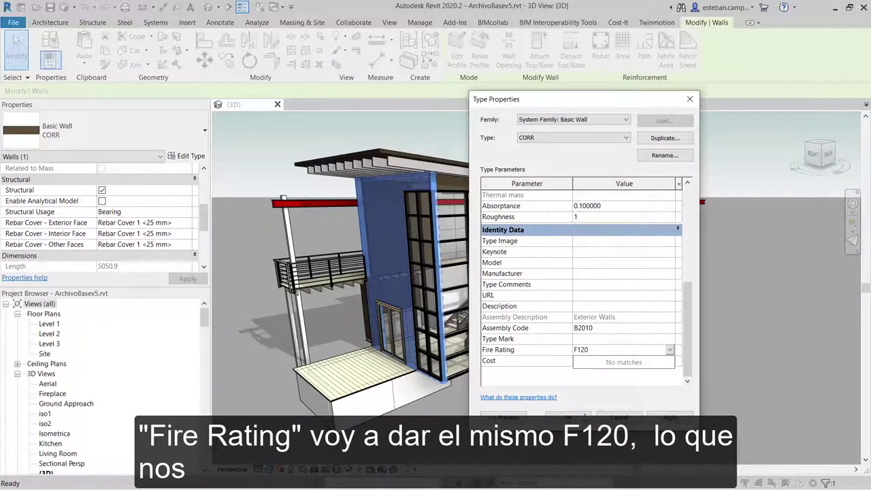
pyautogui.click(582, 419)
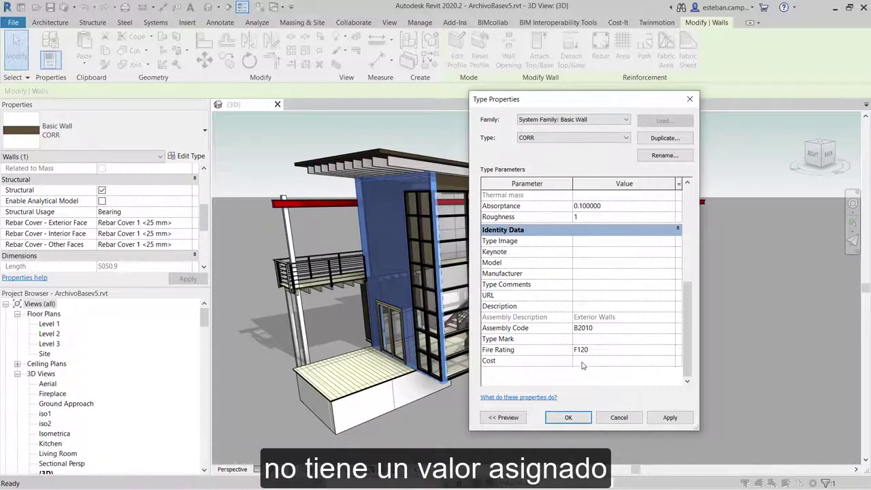
pyautogui.click(575, 418)
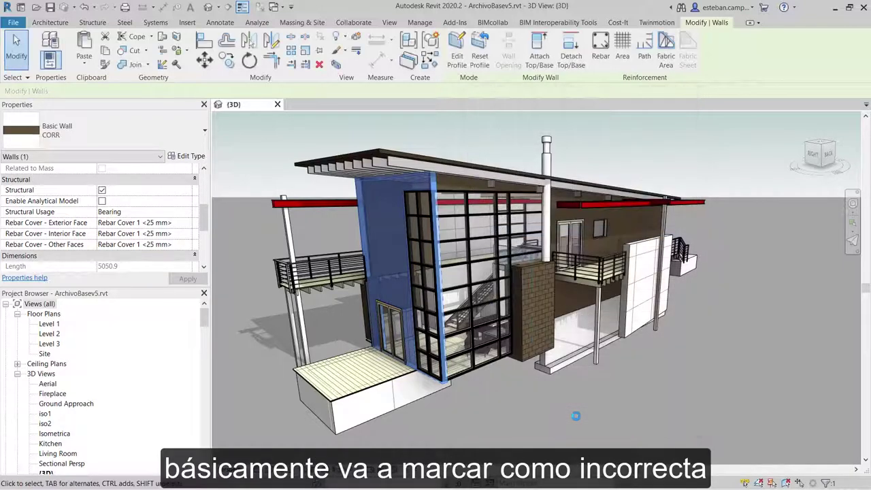
pyautogui.click(528, 420)
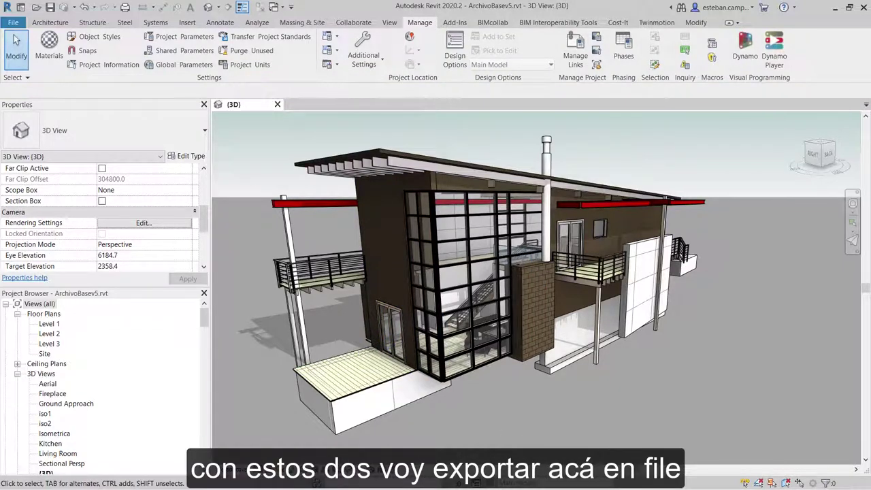
# Re-export the updated model to IFC as ArchivoBasev5.ifc
pyautogui.click(13, 22)
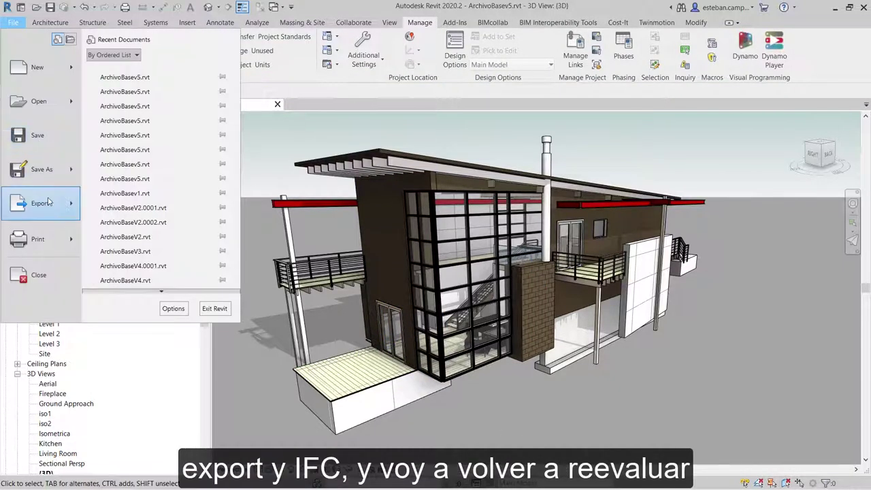
pyautogui.moveTo(42, 203)
pyautogui.click(150, 265)
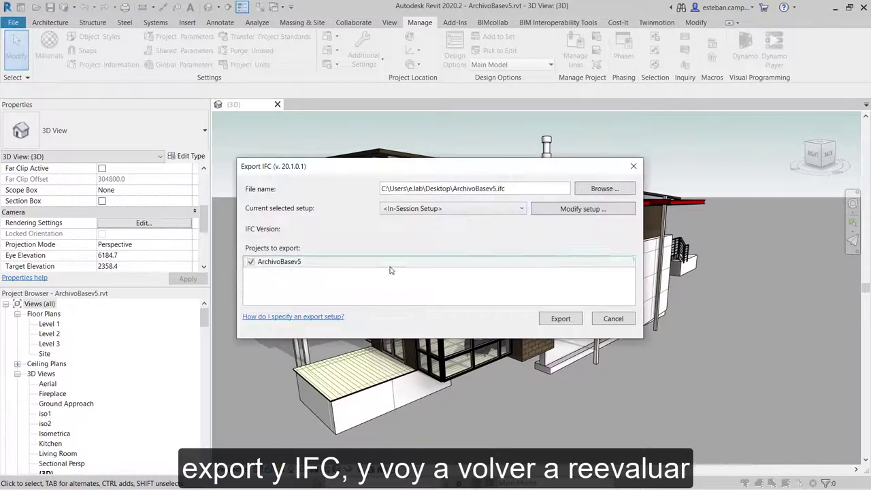
pyautogui.click(560, 318)
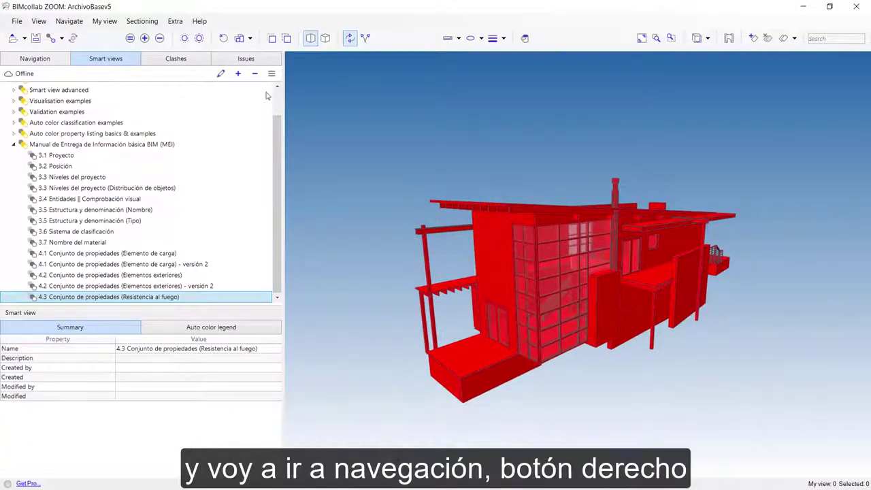
# Reload the ArchivoBasev5 model from the model tree, then return to the smart views list
pyautogui.click(46, 63)
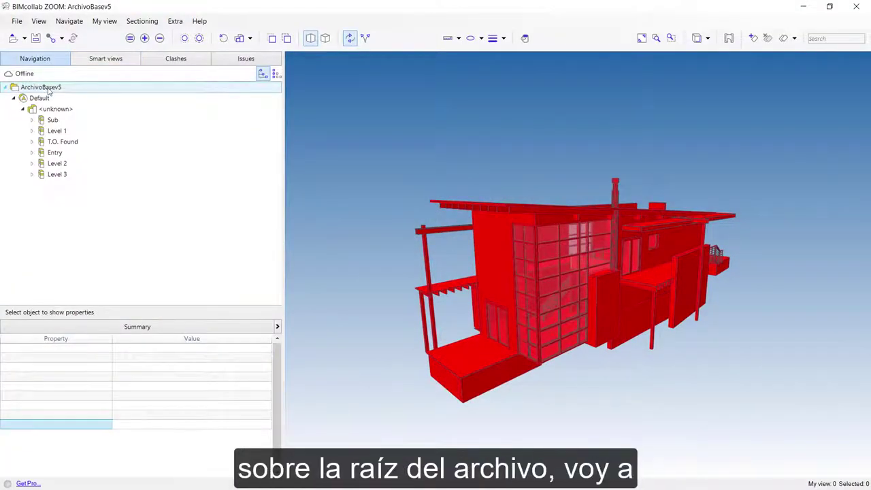
pyautogui.rightClick(49, 90)
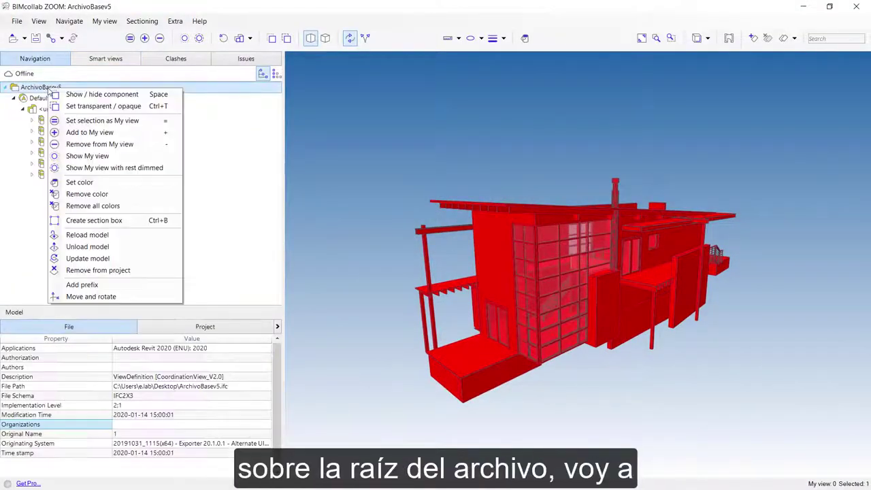
pyautogui.click(87, 235)
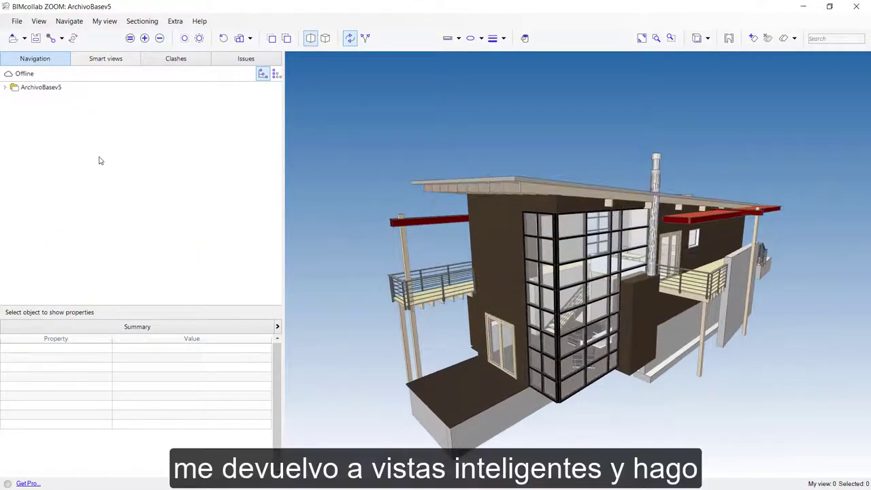
pyautogui.click(103, 61)
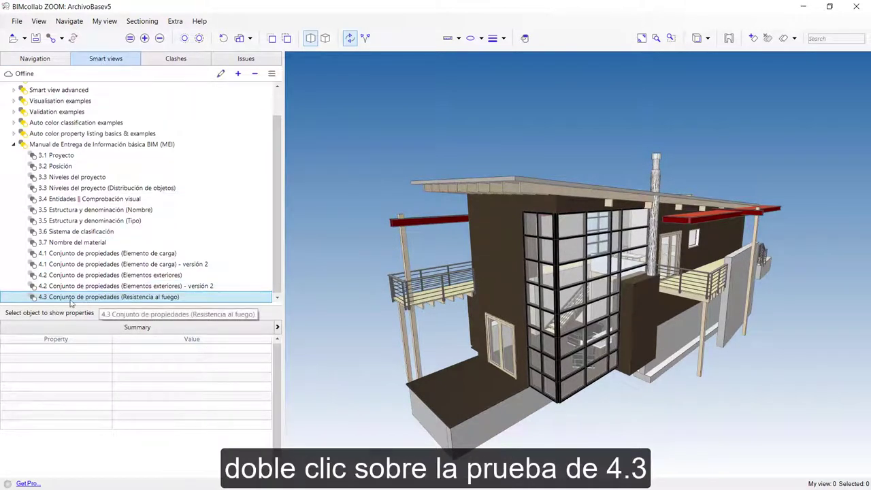
# Re-apply the 4.3 fire-resistance smart view and orbit to see the F120 wall and door green
pyautogui.click(127, 298)
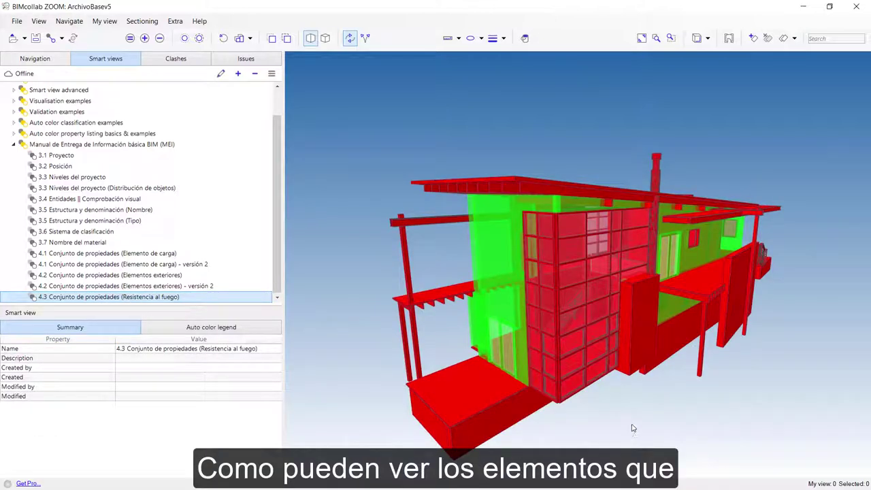
pyautogui.moveTo(632, 428); pyautogui.dragTo(613, 423)
pyautogui.moveTo(622, 405)
pyautogui.mouseDown(button='middle')
pyautogui.moveTo(630, 350)
pyautogui.moveTo(620, 427)
pyautogui.mouseUp(button='middle')
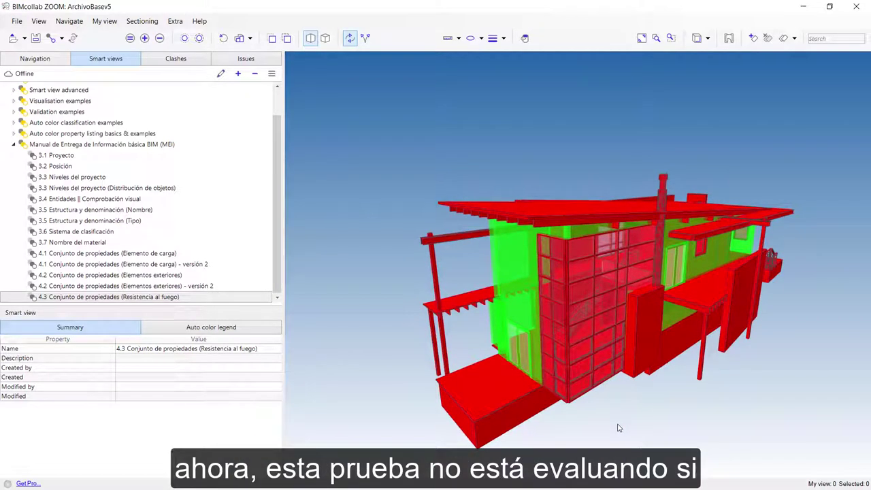